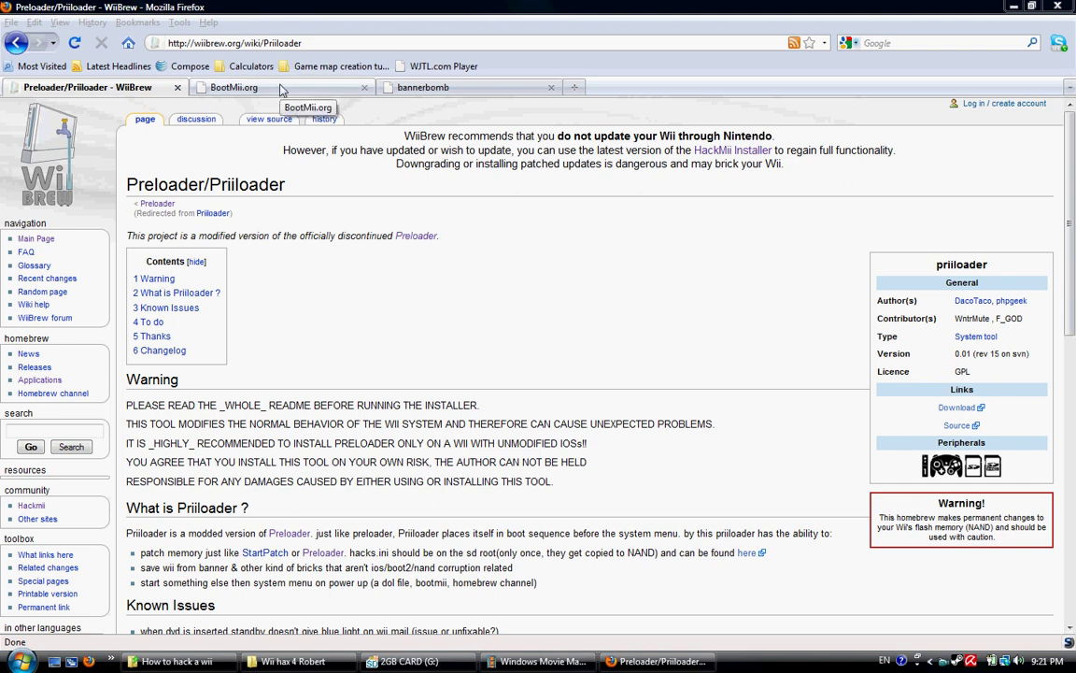
# Step: Review the BootMii download page for the HackMii Installer and the bannerbomb page for the version matching Wii Menu 4.2
pyautogui.click(281, 88)
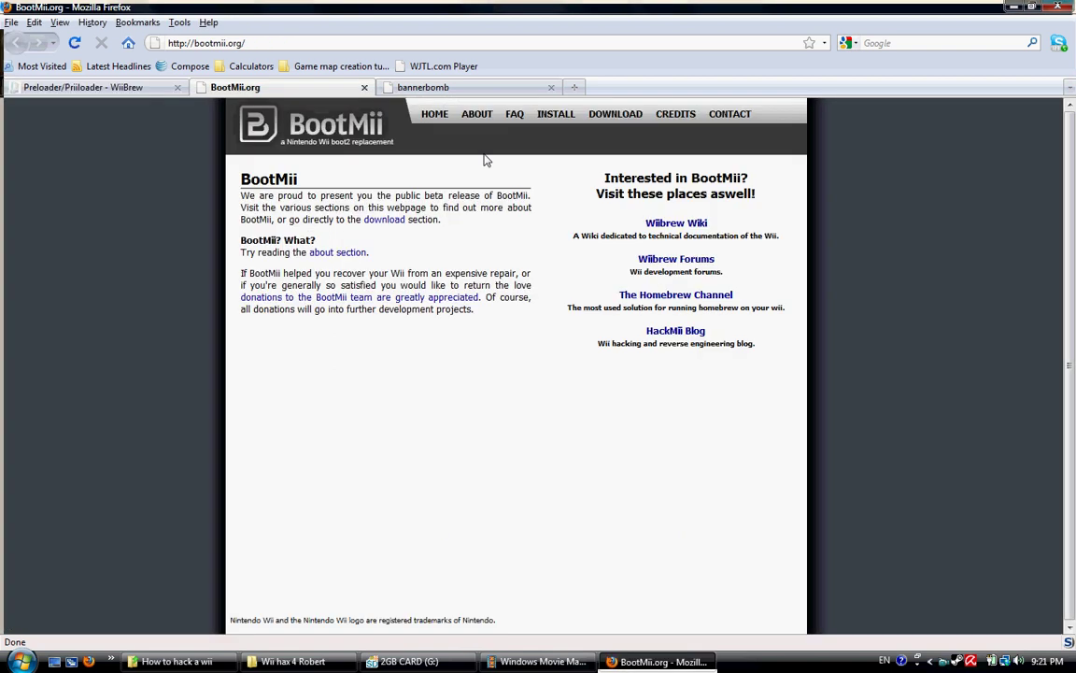
pyautogui.click(615, 113)
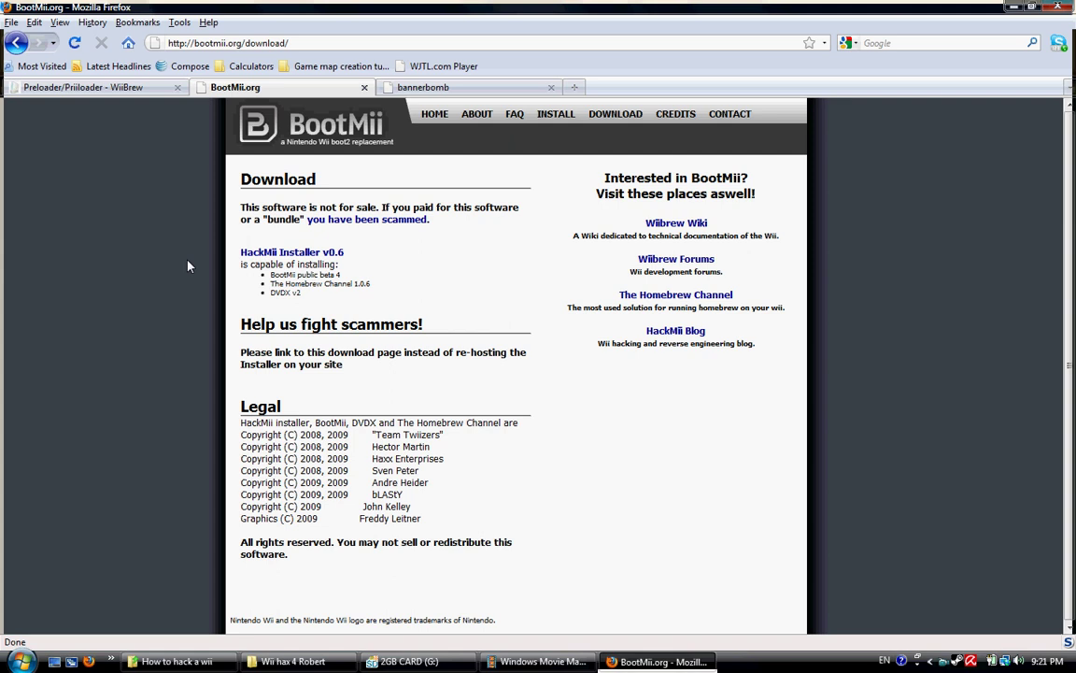
pyautogui.click(433, 91)
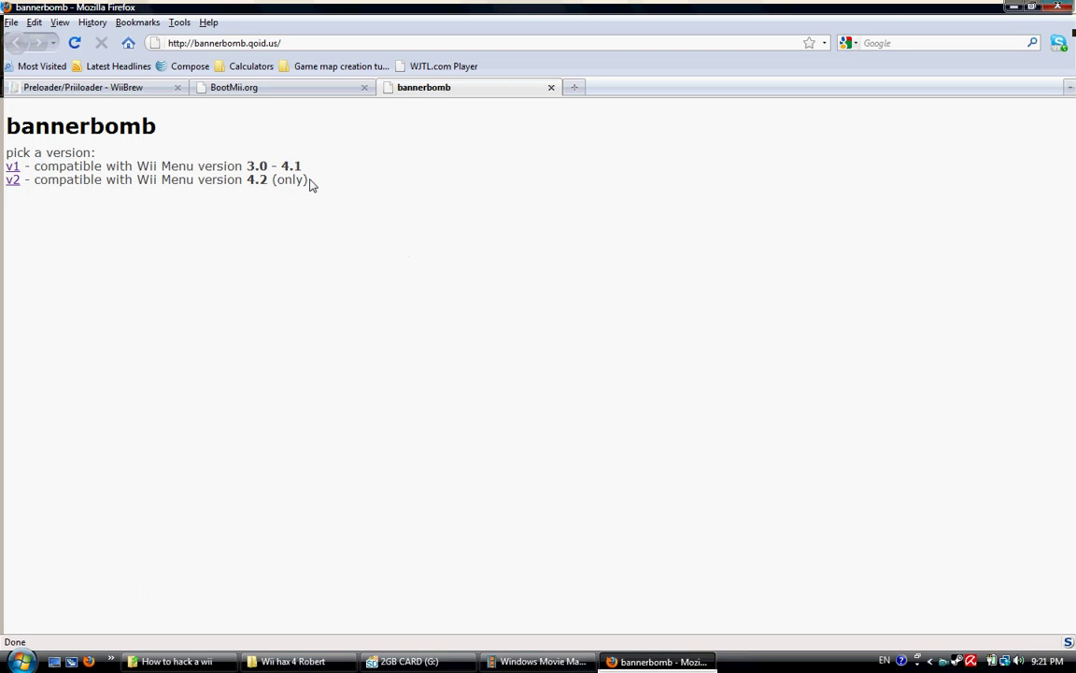
pyautogui.moveTo(311, 184); pyautogui.dragTo(247, 181)
pyautogui.click(339, 198)
# Step: Close the "How to hack a wii" folder window and bring up the Wii hax folder window
pyautogui.click(191, 659)
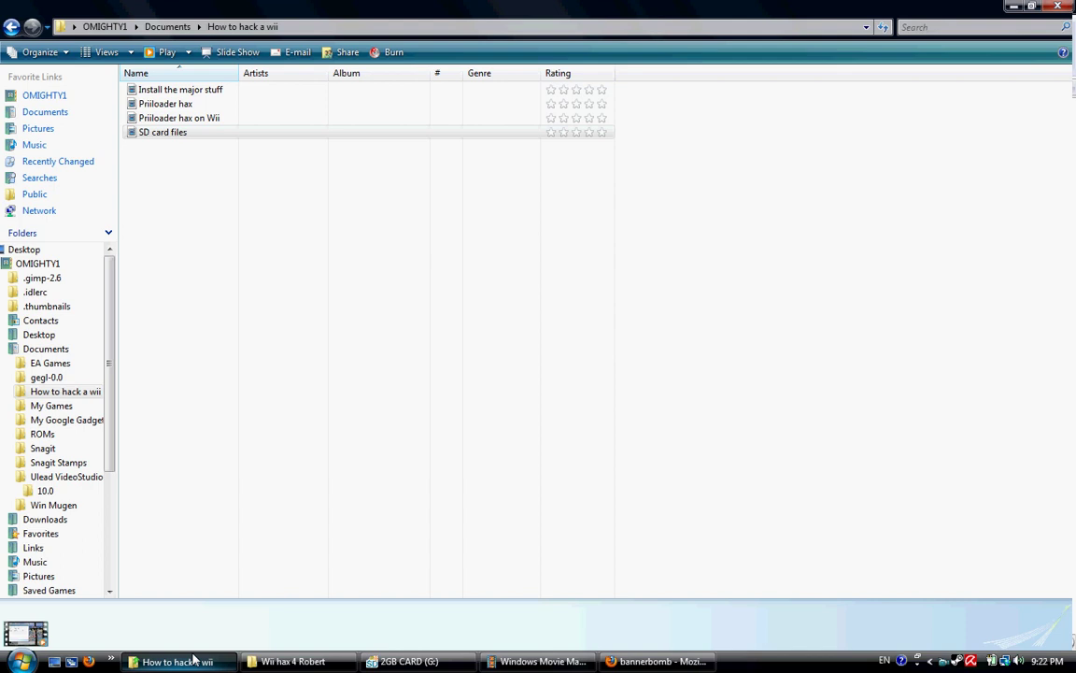
pyautogui.hotkey('alt', 'F4')
pyautogui.hotkey('alt', 'Tab')
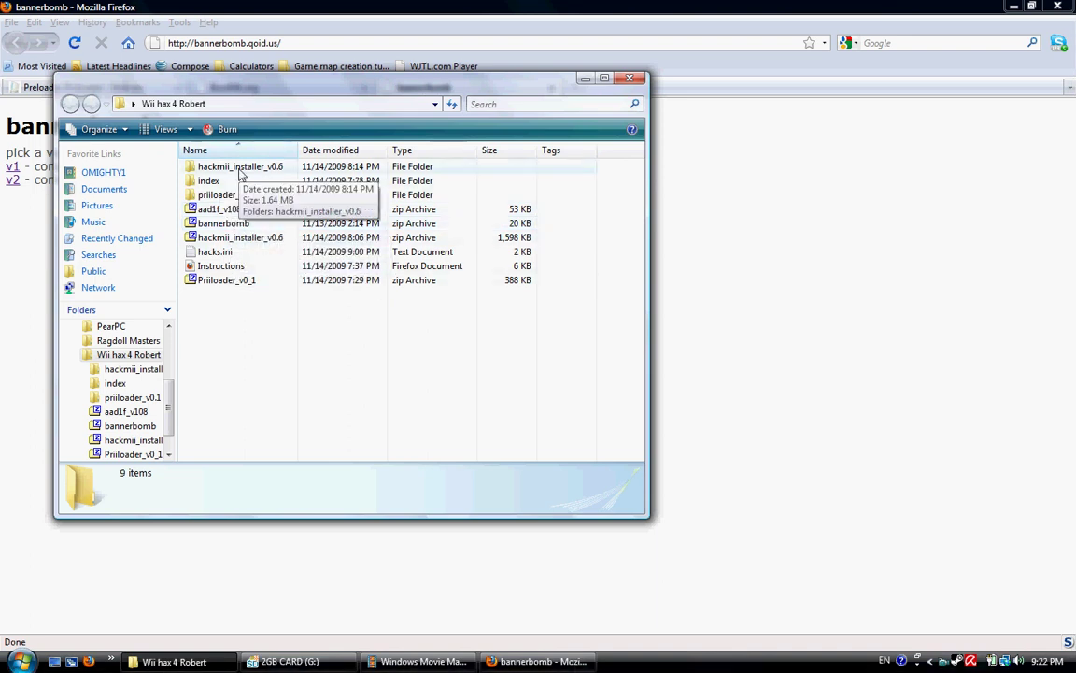
# Step: Copy boot.elf from the hackmii_installer_v0.6 folder to the root of 2GB CARD (G:), replacing the existing file
pyautogui.doubleClick(241, 170)
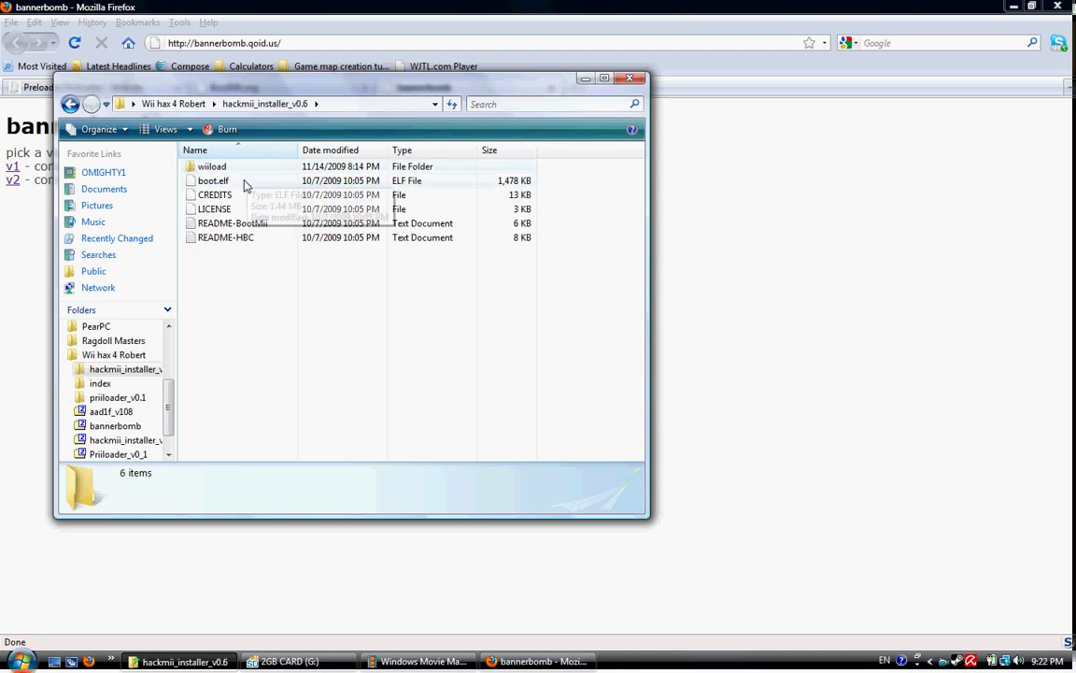
pyautogui.moveTo(224, 183); pyautogui.dragTo(574, 484)
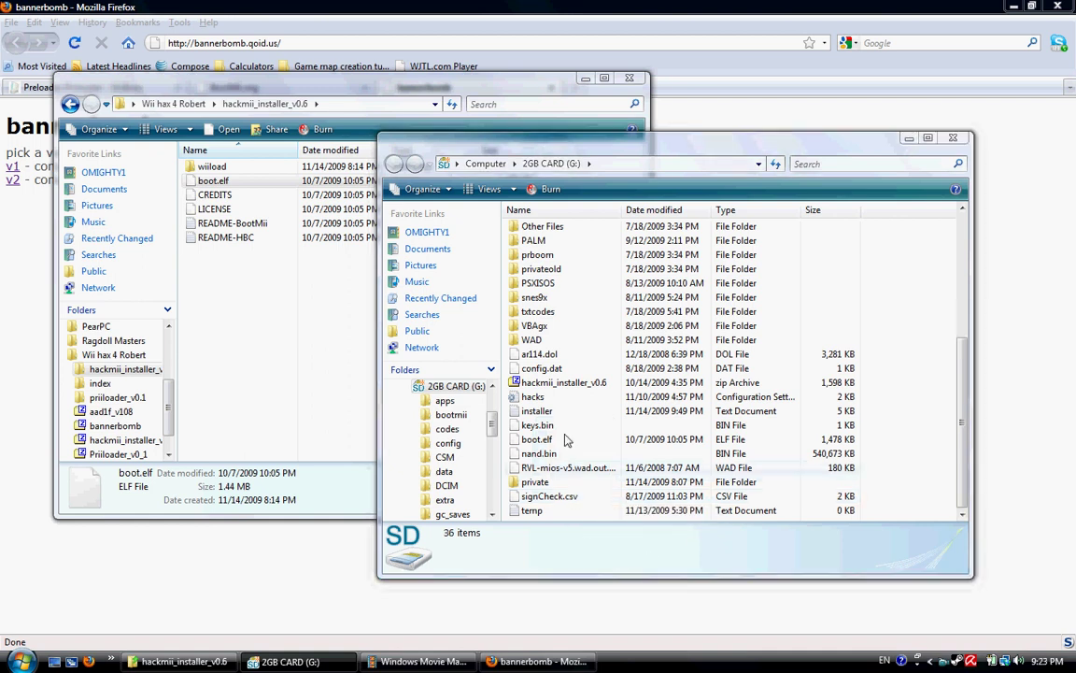
pyautogui.click(460, 268)
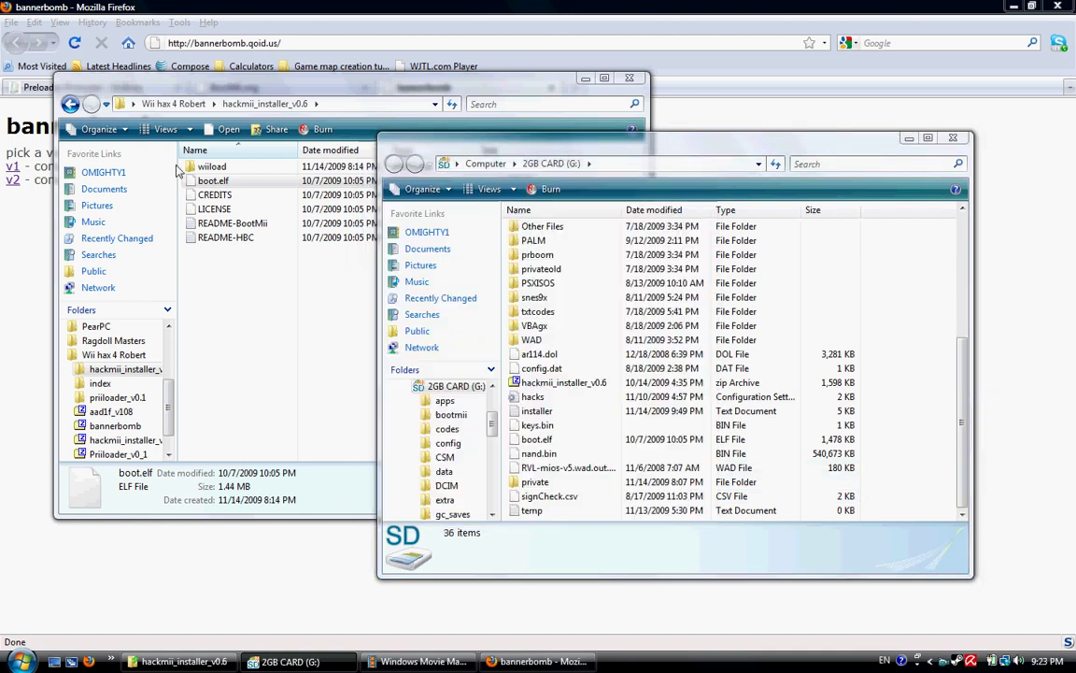
# Step: Go back to the Wii hax folder and examine the contents of the priiloader_v0.1 folder
pyautogui.click(131, 144)
pyautogui.press('BackSpace')
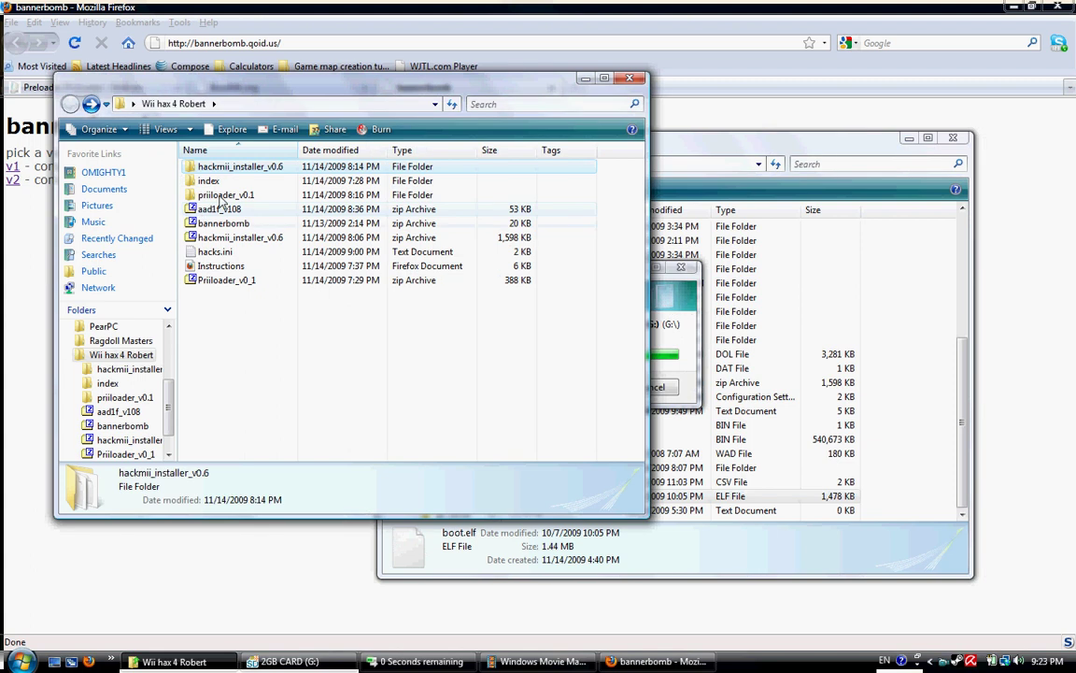
pyautogui.click(221, 196)
pyautogui.click(218, 196)
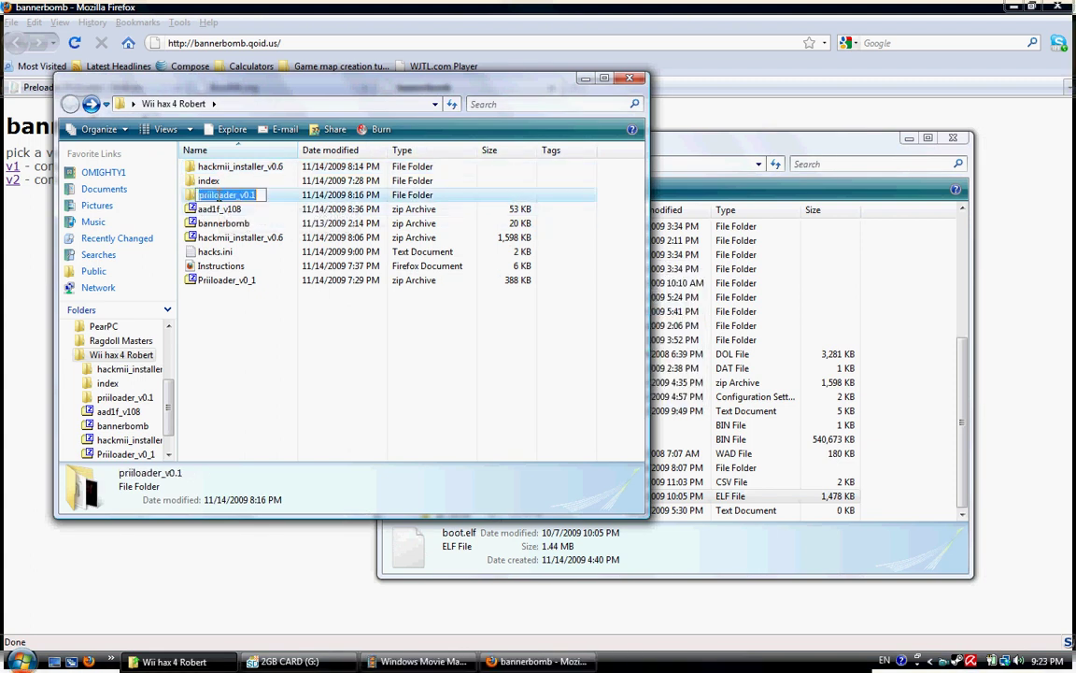
pyautogui.click(257, 329)
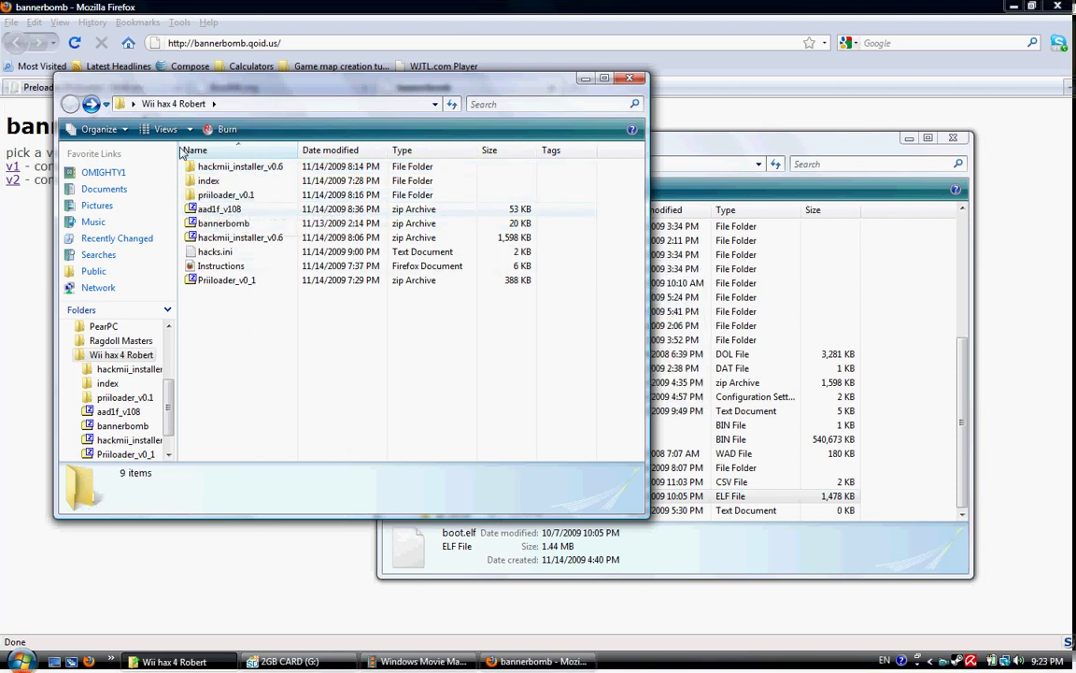
pyautogui.doubleClick(259, 198)
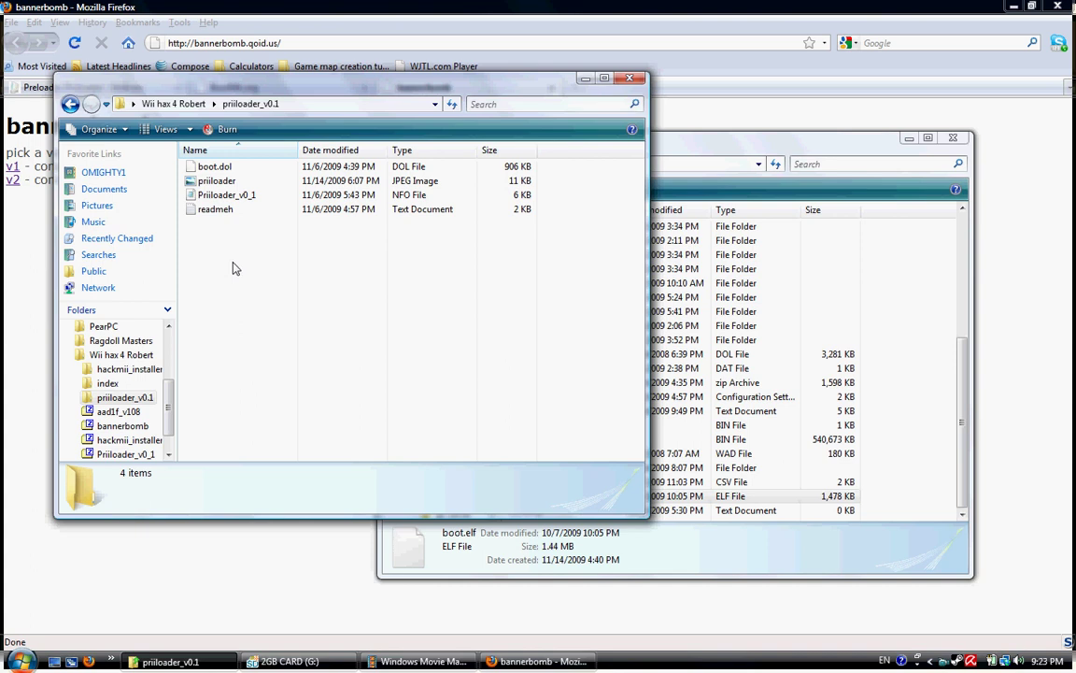
pyautogui.click(70, 104)
# Step: Copy the priiloader_v0.1 folder into the apps folder on 2GB CARD (G:), merging the folders and replacing all conflicting files
pyautogui.rightClick(221, 200)
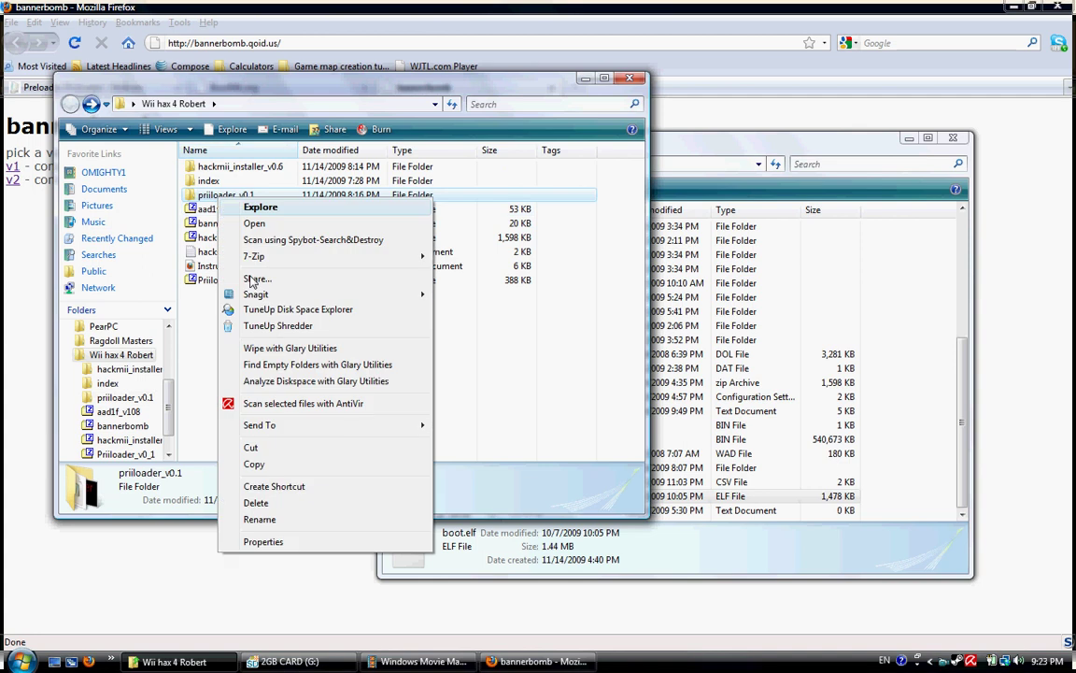
pyautogui.click(247, 464)
pyautogui.click(733, 159)
pyautogui.scroll(5, 637, 312)
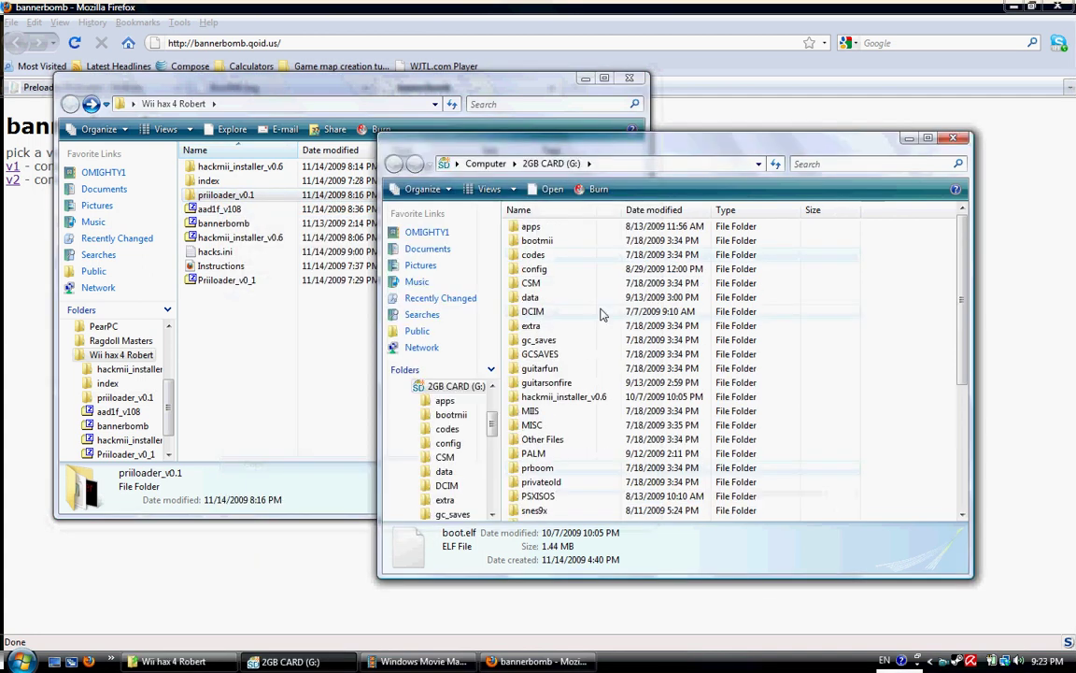
pyautogui.rightClick(526, 228)
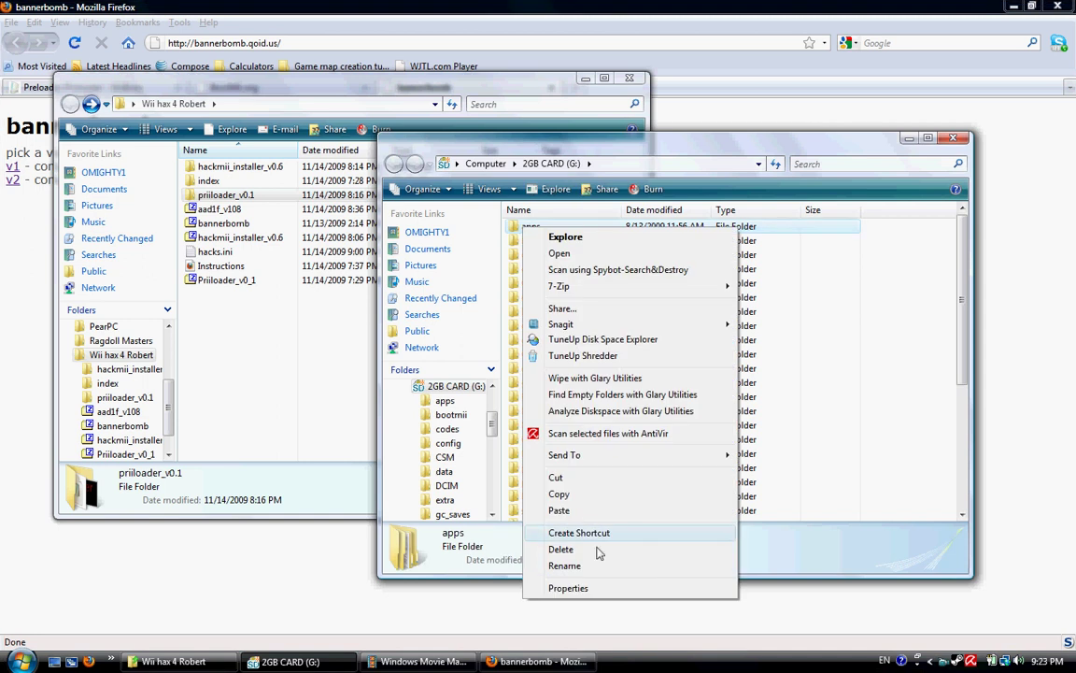
pyautogui.click(583, 513)
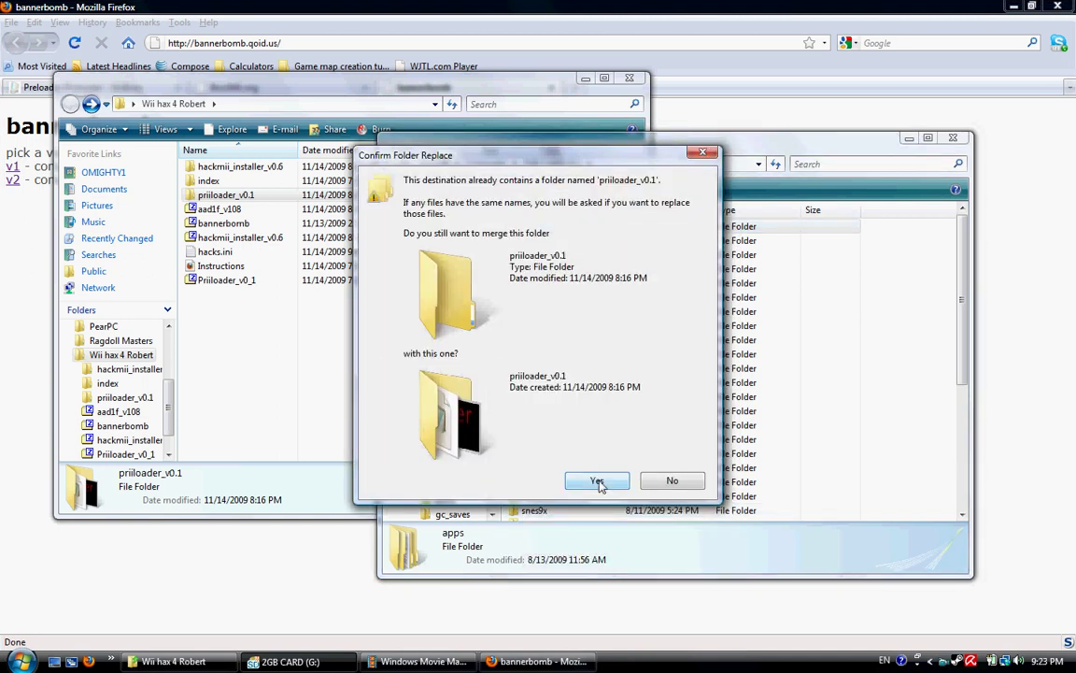
pyautogui.click(597, 480)
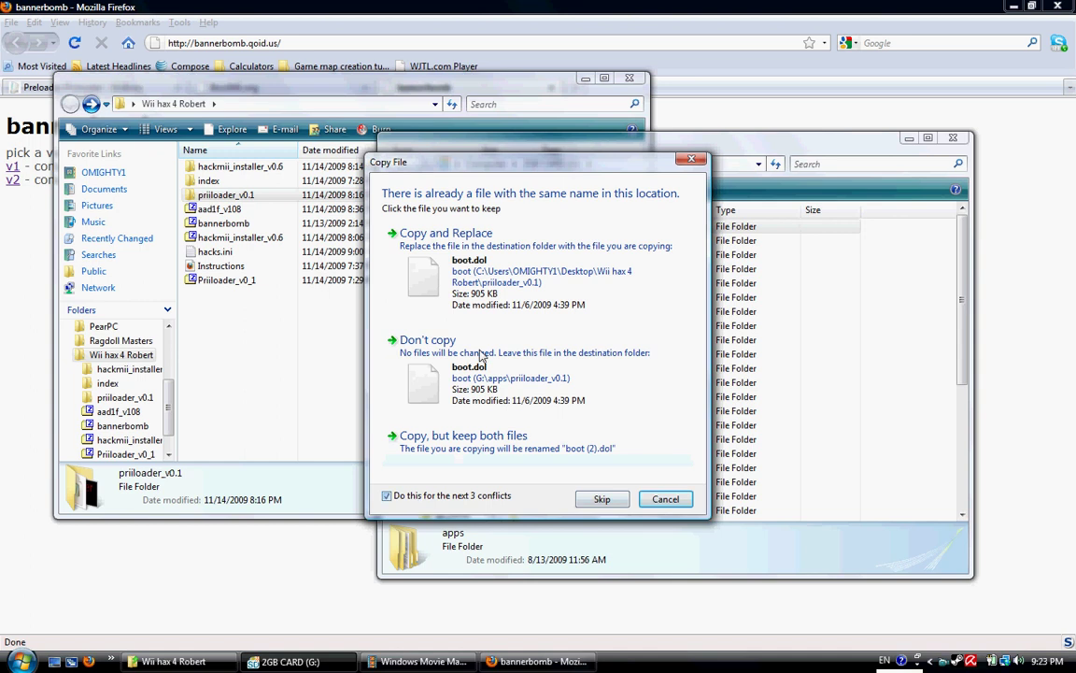
pyautogui.click(446, 233)
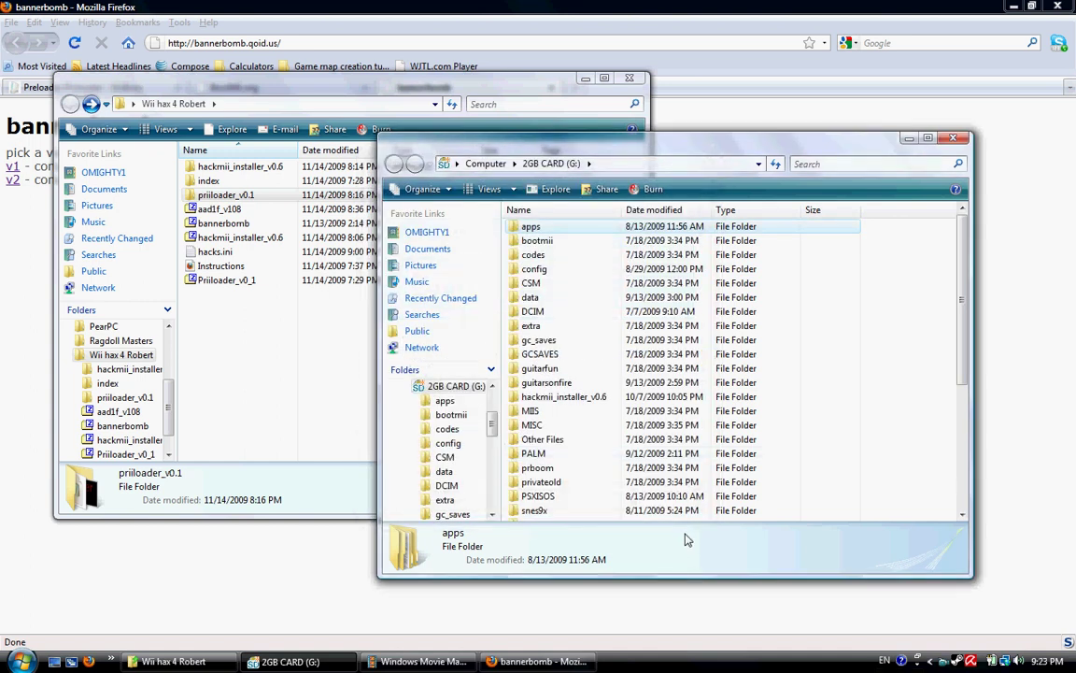
pyautogui.click(443, 166)
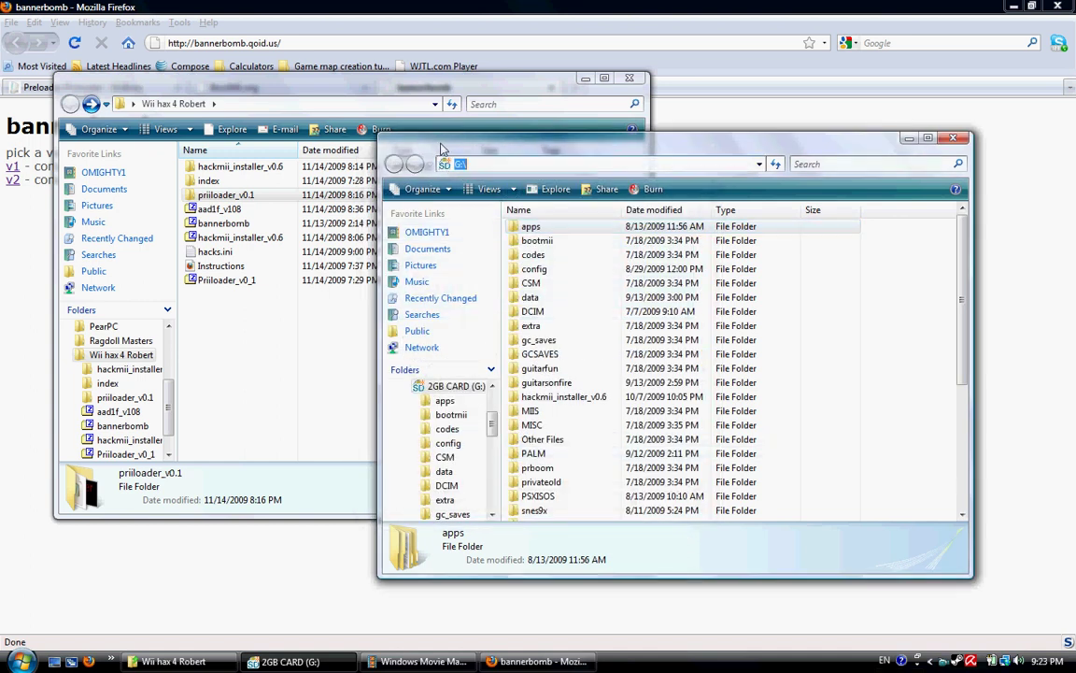
pyautogui.click(498, 162)
pyautogui.click(233, 340)
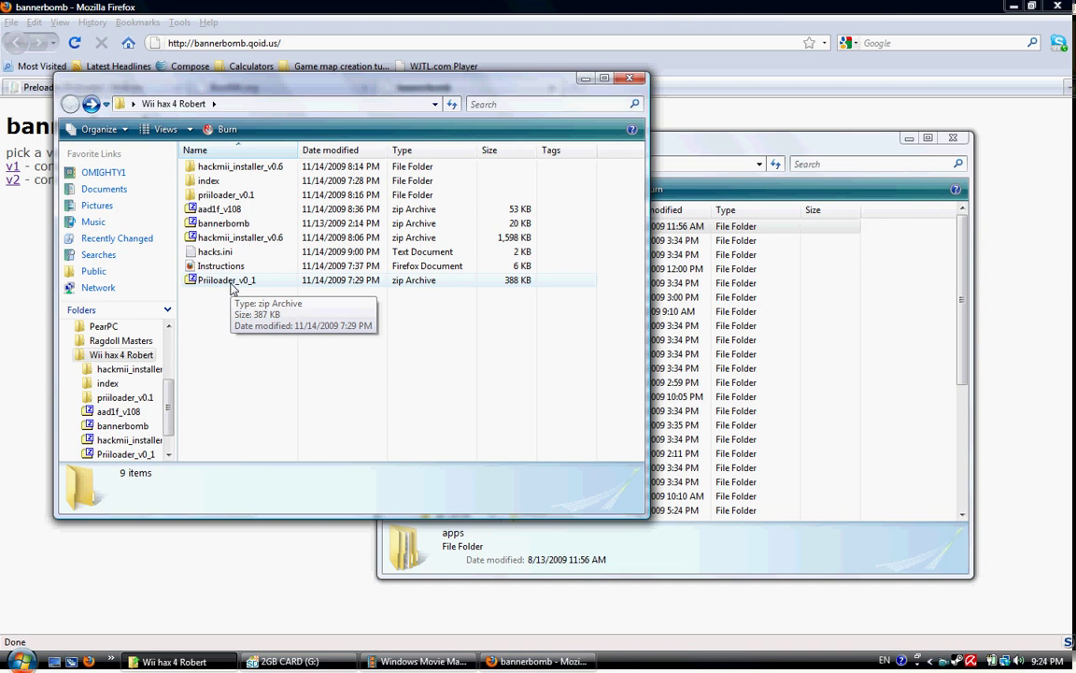
# Step: Extract the bannerbomb zip archive directly into the Wii hax folder with 7-Zip
pyautogui.moveTo(231, 282); pyautogui.dragTo(223, 231)
pyautogui.rightClick(222, 231)
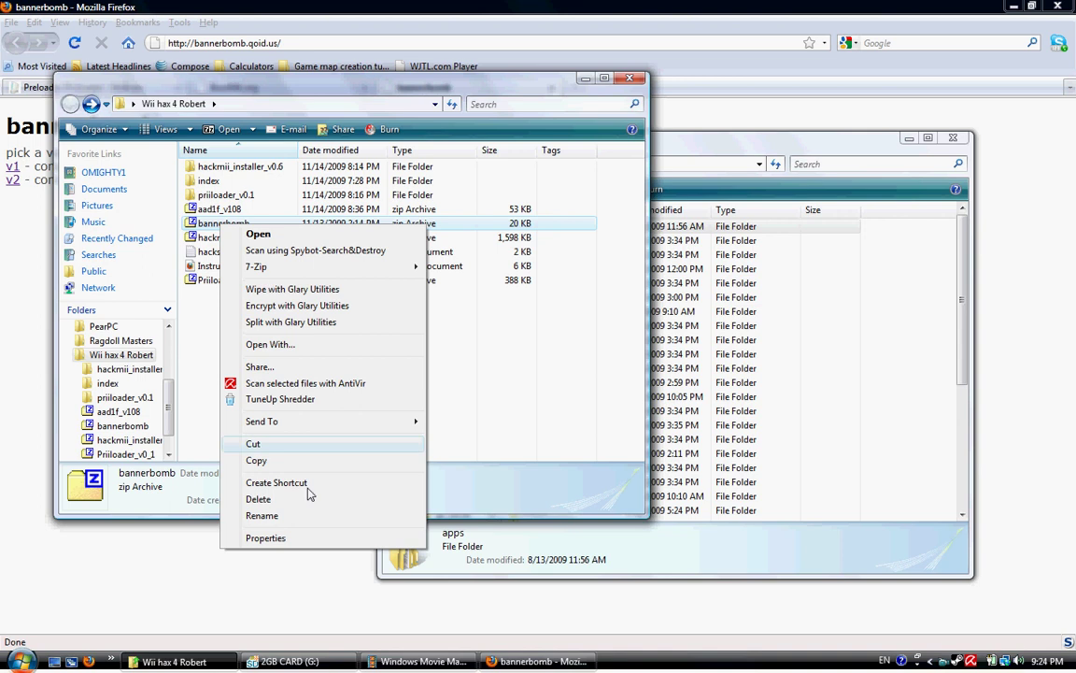
pyautogui.moveTo(333, 271)
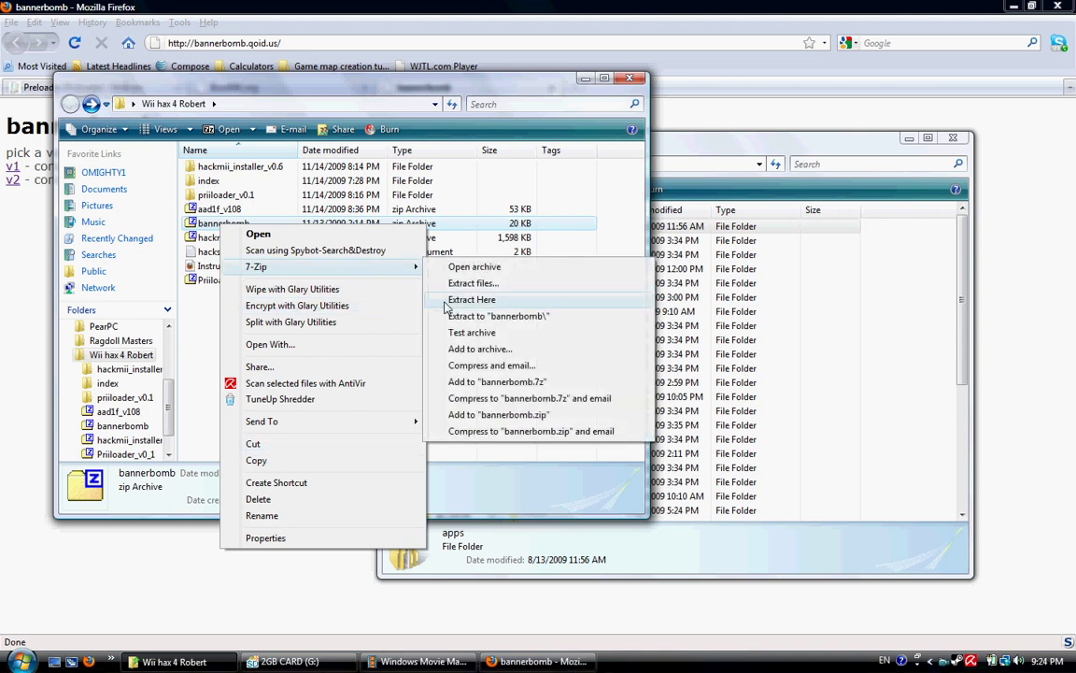
pyautogui.click(449, 301)
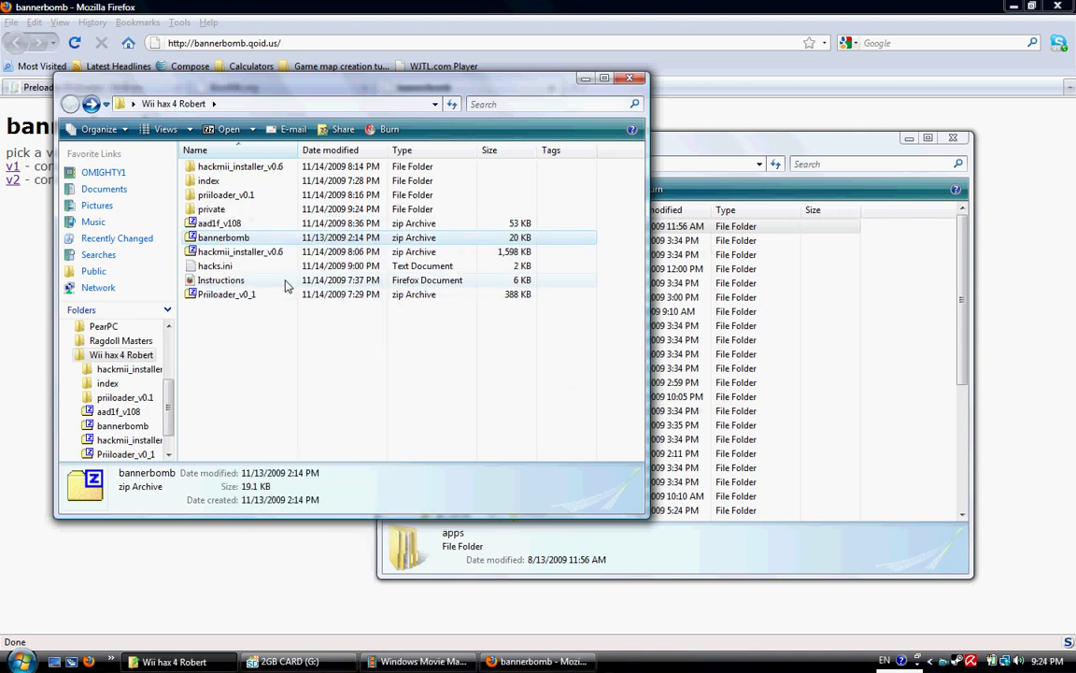
pyautogui.click(265, 353)
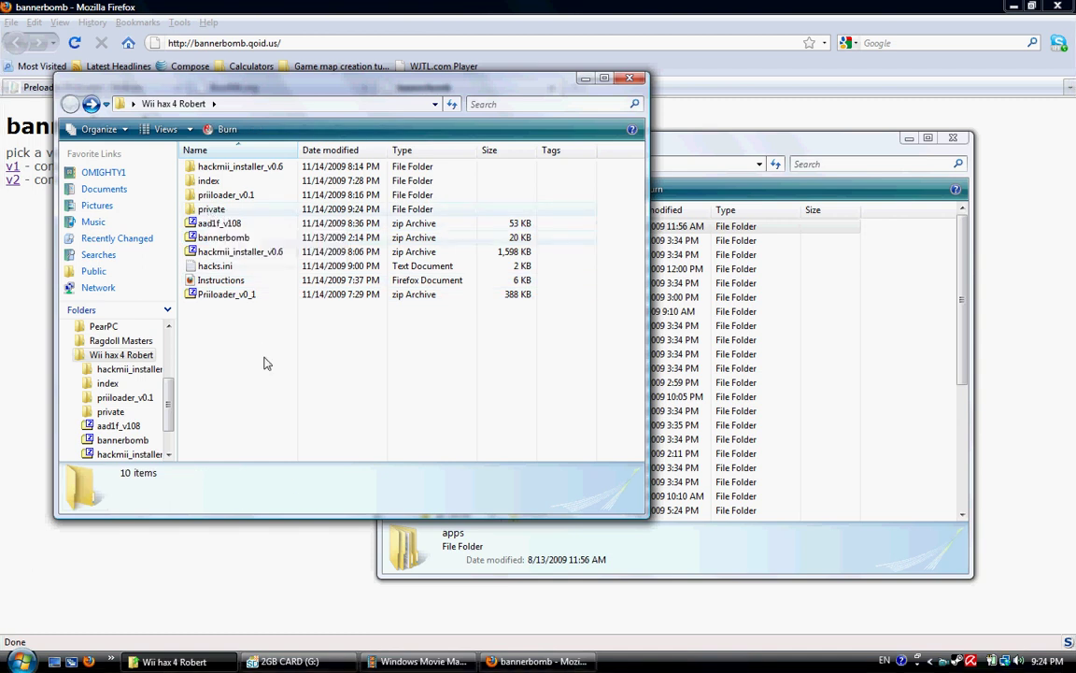
# Step: Delete the private folder extracted from the bannerbomb archive
pyautogui.click(223, 211)
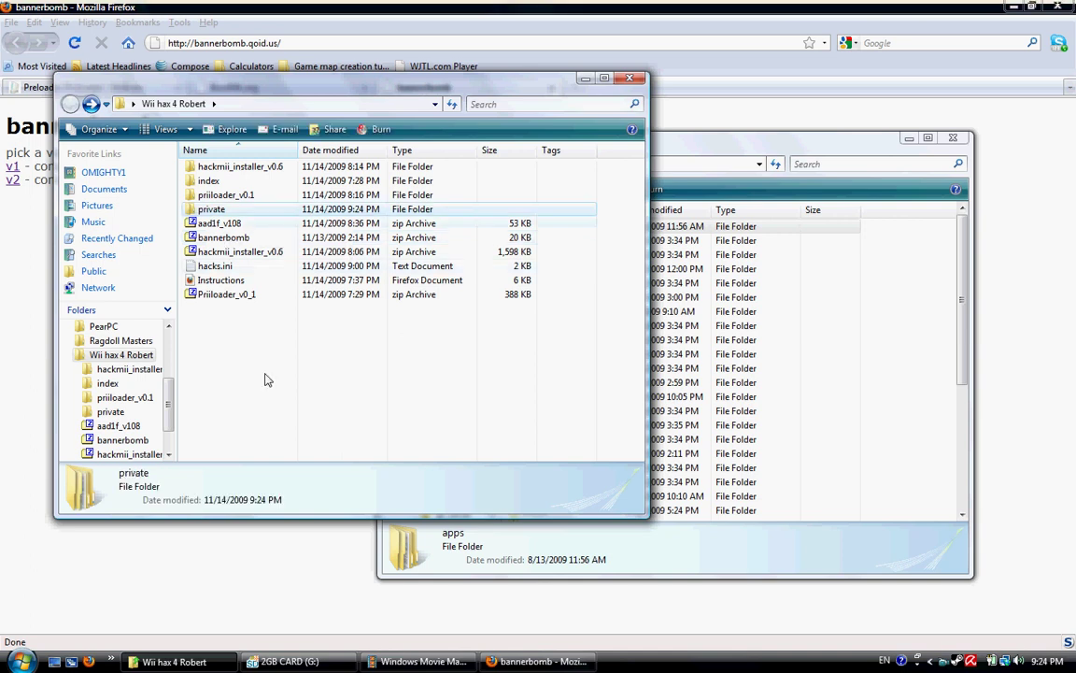
pyautogui.press('Delete')
pyautogui.press('Return')
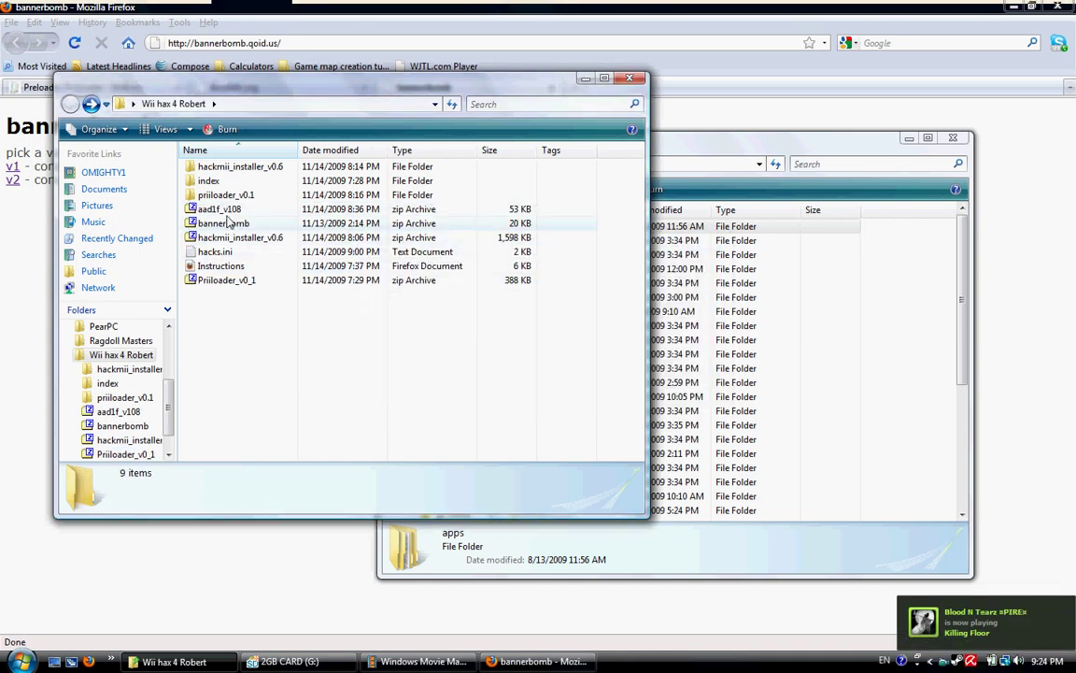
# Step: Extract the aad1f_v108 zip archive directly into the Wii hax folder with 7-Zip and select the extracted private folder
pyautogui.rightClick(221, 210)
pyautogui.moveTo(281, 256)
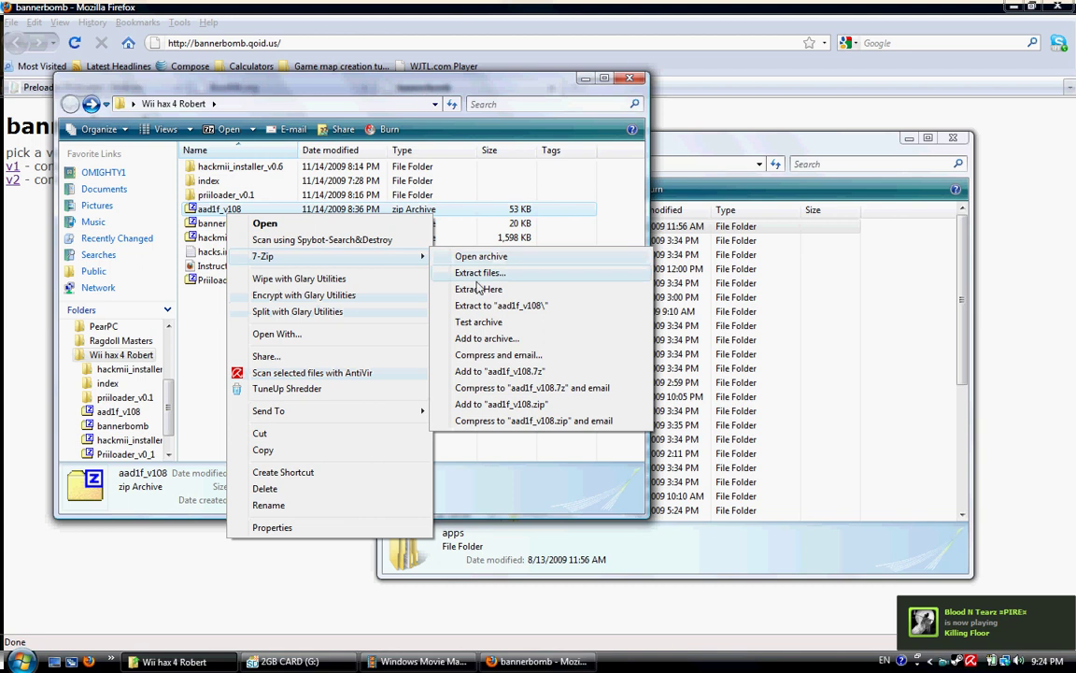
pyautogui.click(488, 283)
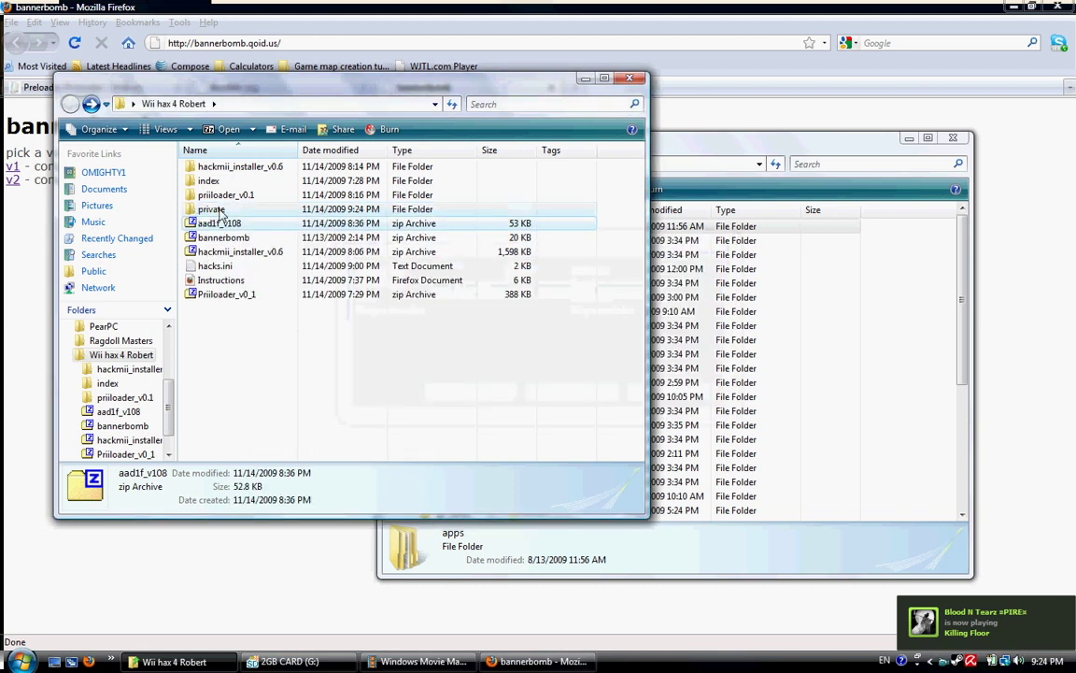
pyautogui.moveTo(228, 210)
pyautogui.mouseDown()
pyautogui.moveTo(268, 218)
pyautogui.moveTo(320, 365)
pyautogui.moveTo(287, 659)
pyautogui.moveTo(684, 485)
pyautogui.moveTo(635, 420)
pyautogui.moveTo(149, 317)
pyautogui.moveTo(215, 211)
pyautogui.mouseUp()
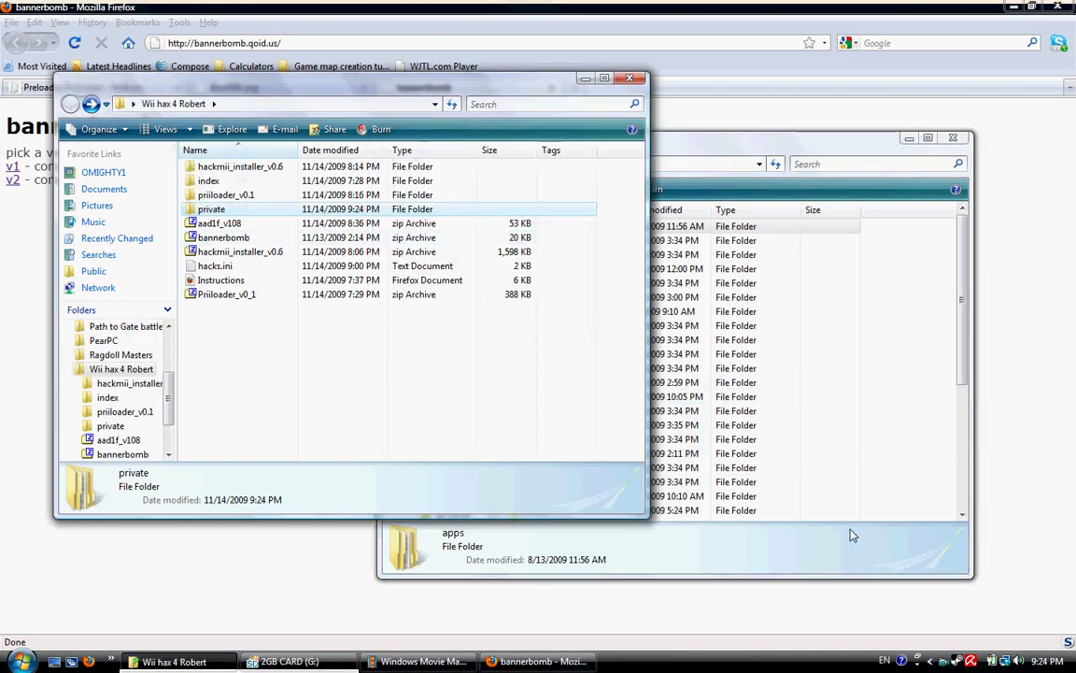
# Step: Rename the privateold folder on 2GB CARD (G:) to privateapplesauce
pyautogui.click(866, 288)
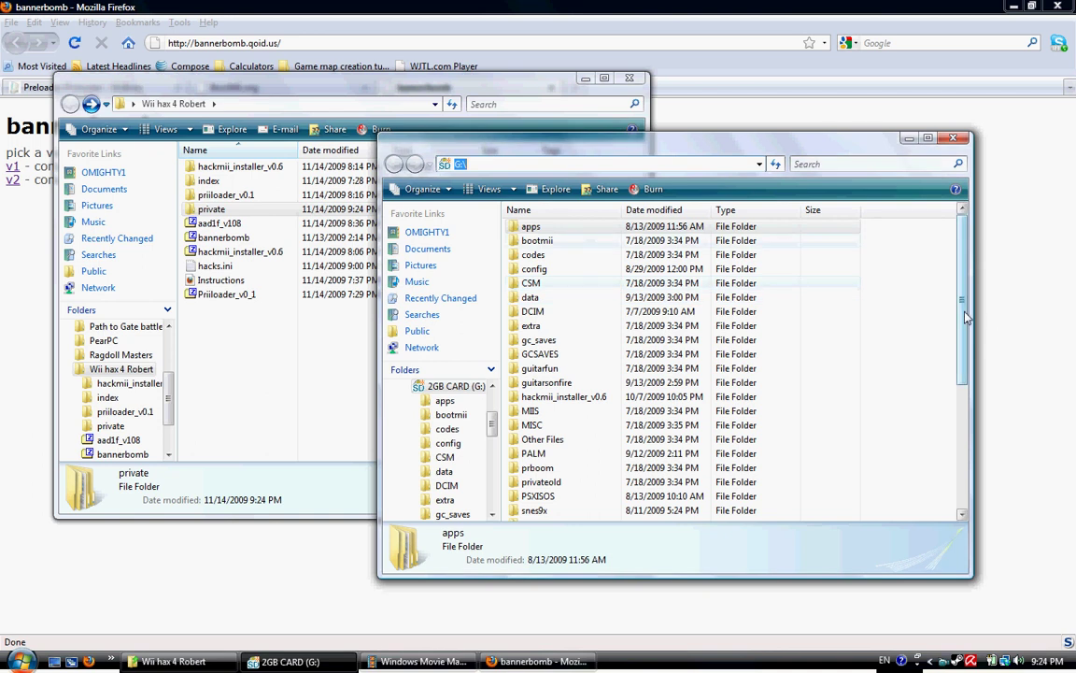
pyautogui.moveTo(965, 323); pyautogui.dragTo(965, 369)
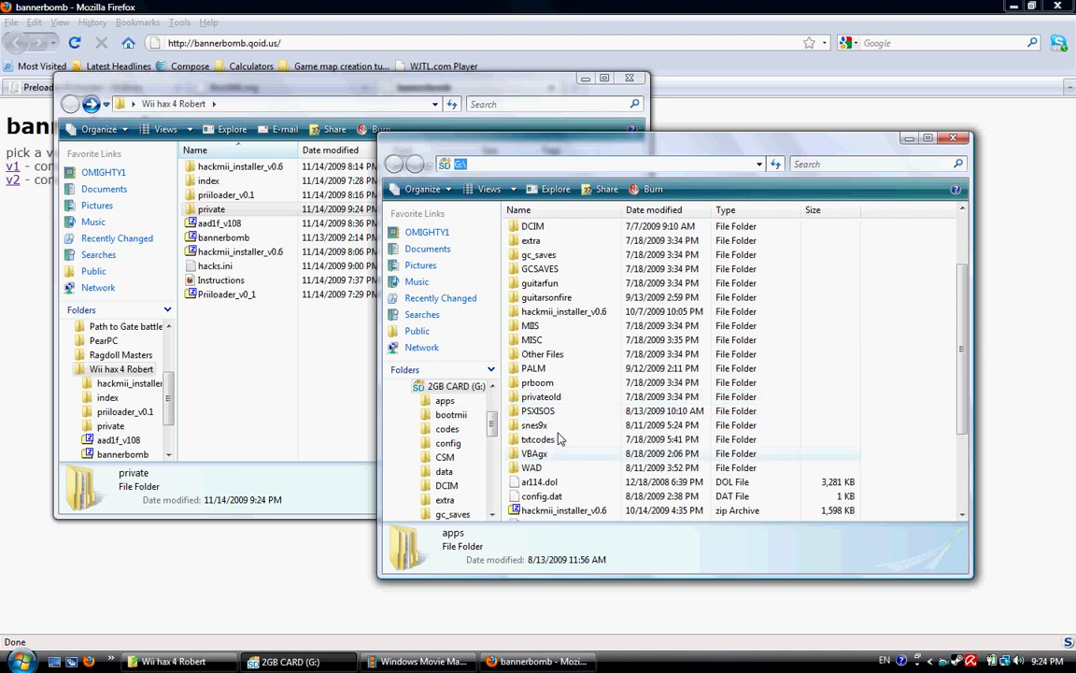
pyautogui.click(564, 401)
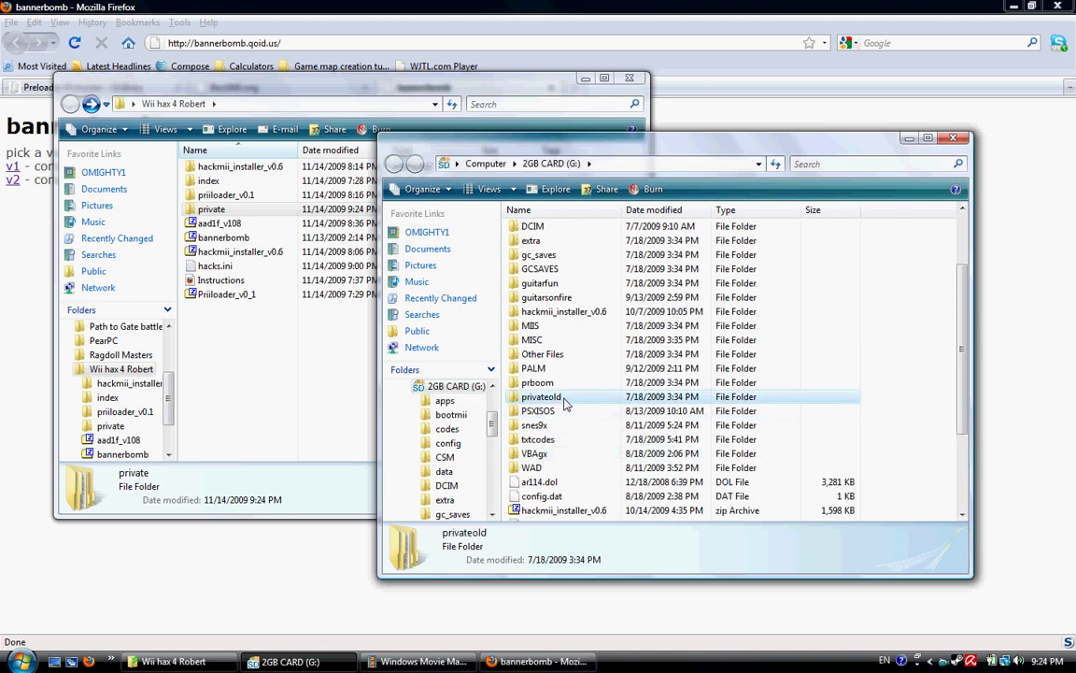
pyautogui.press('BackSpace')
pyautogui.press('BackSpace')
pyautogui.press('BackSpace')
pyautogui.write('applesauce')
pyautogui.press('Return')
pyautogui.click(905, 420)
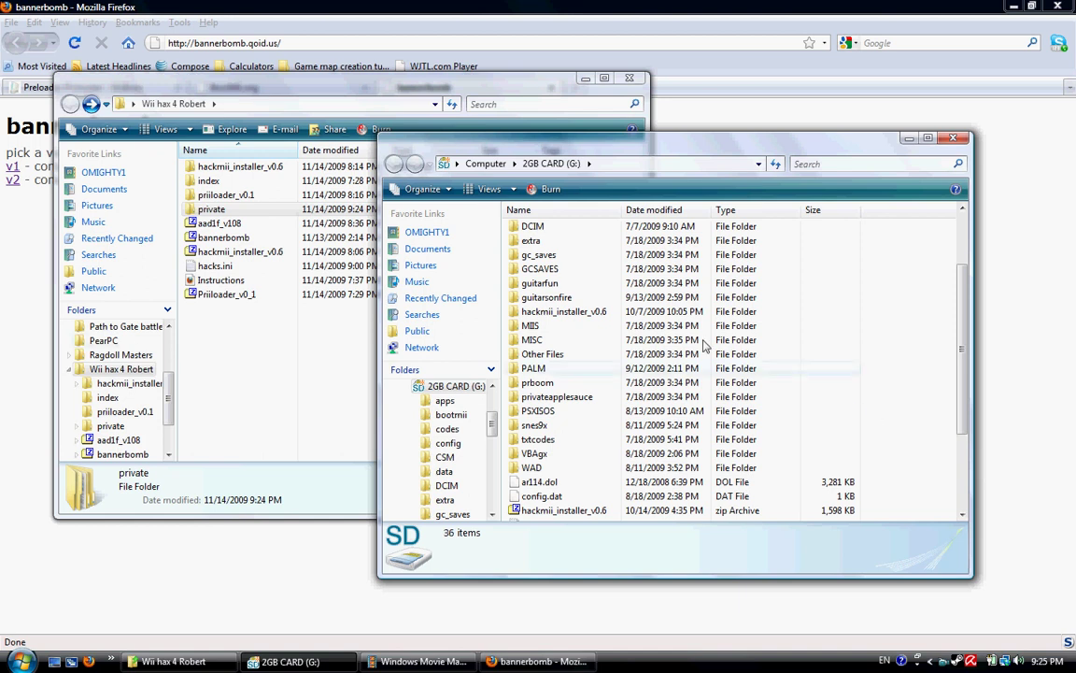
# Step: Copy the extracted private folder to the root of 2GB CARD (G:), merging all existing folders and replacing the conflicting file
pyautogui.click(324, 371)
pyautogui.moveTo(207, 209); pyautogui.dragTo(929, 372)
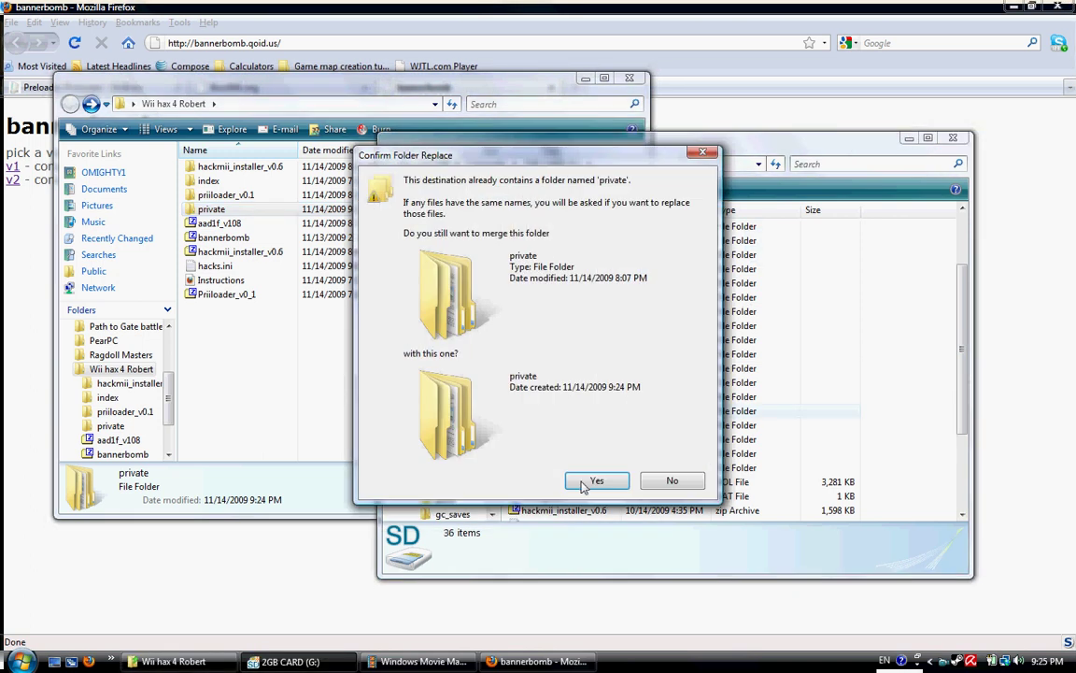
pyautogui.click(583, 485)
pyautogui.click(444, 495)
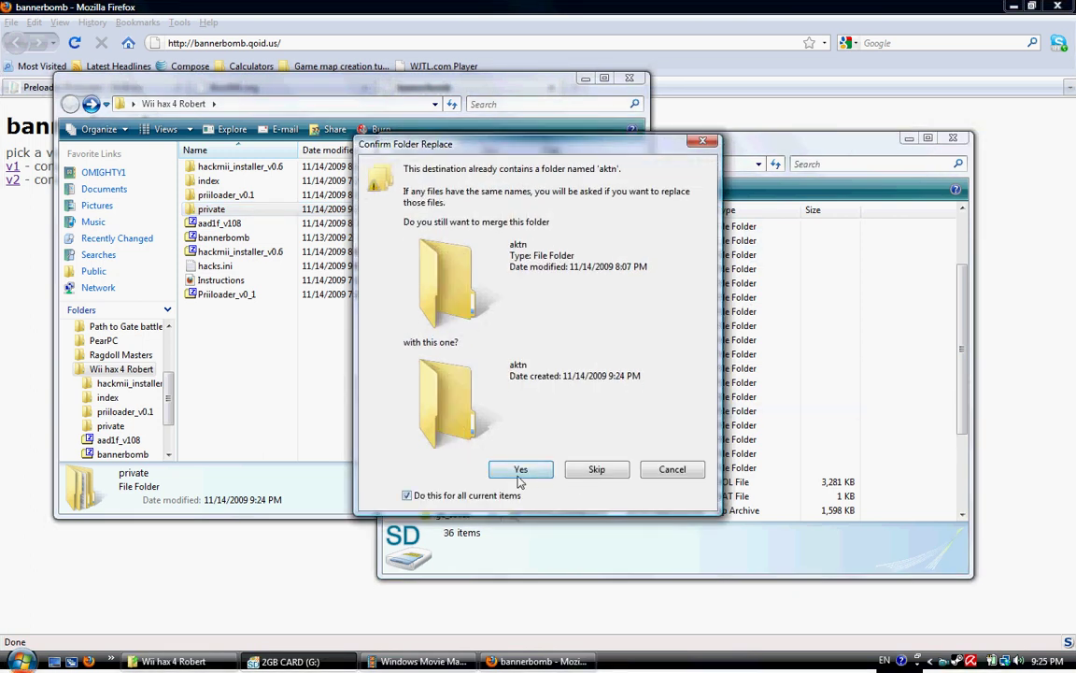
pyautogui.click(516, 479)
pyautogui.click(422, 260)
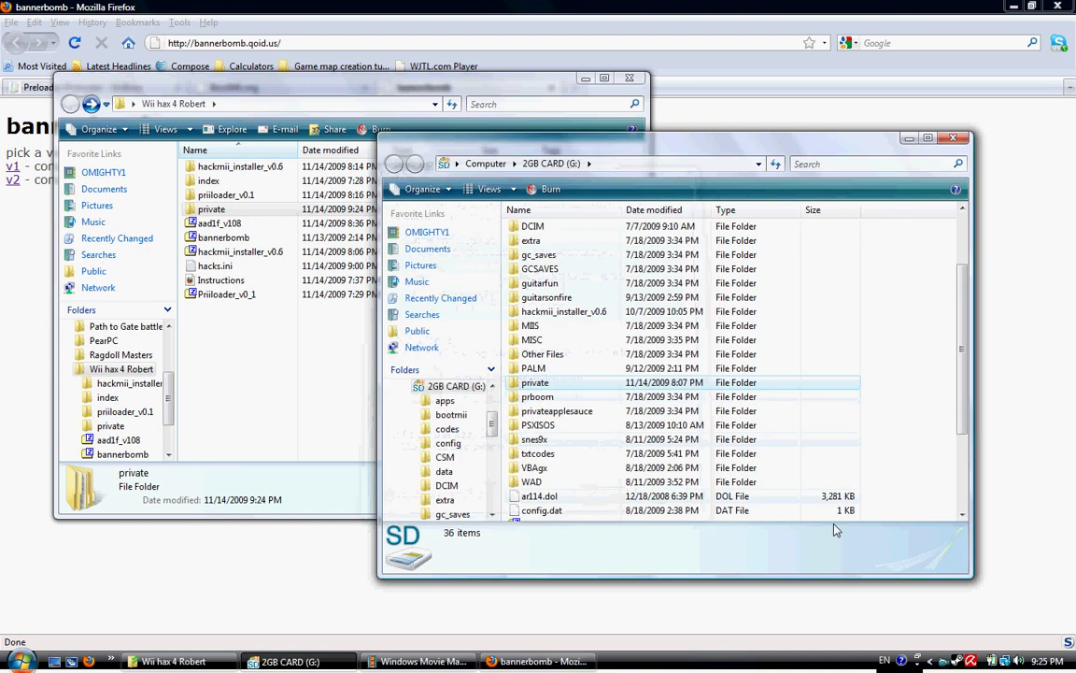
pyautogui.click(907, 465)
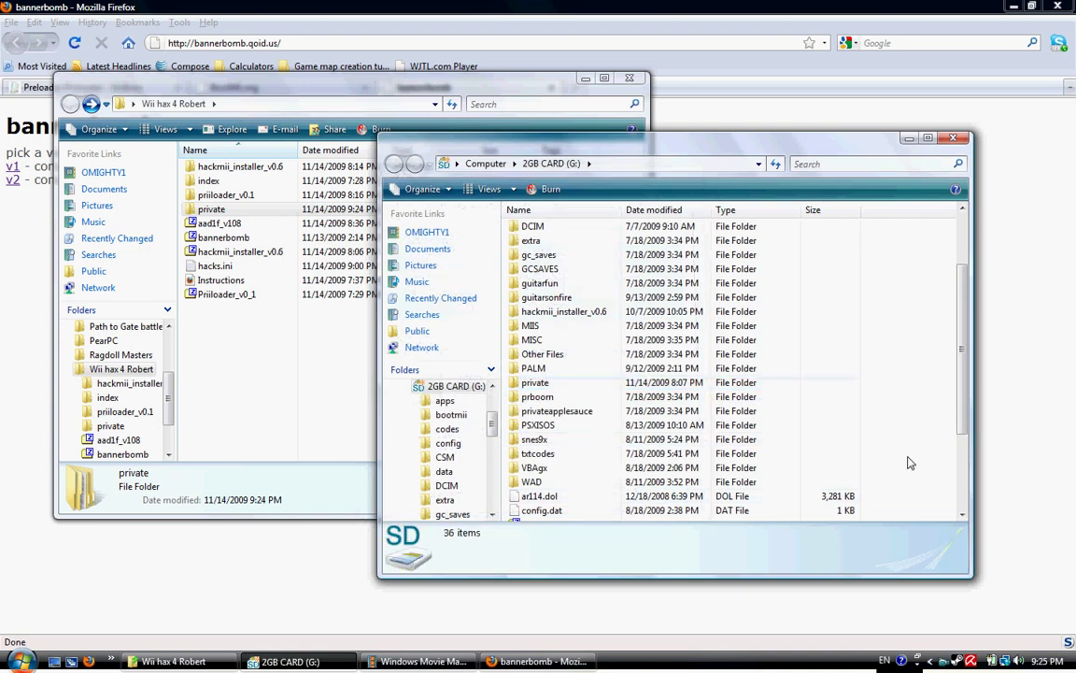
pyautogui.scroll(-1, 910, 464)
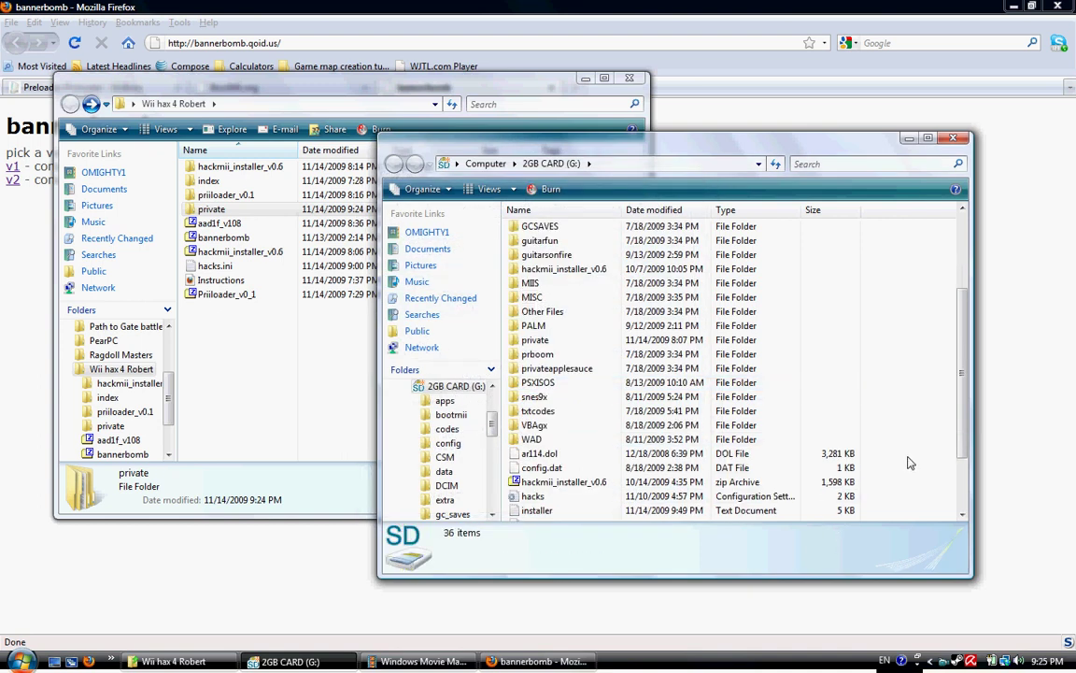